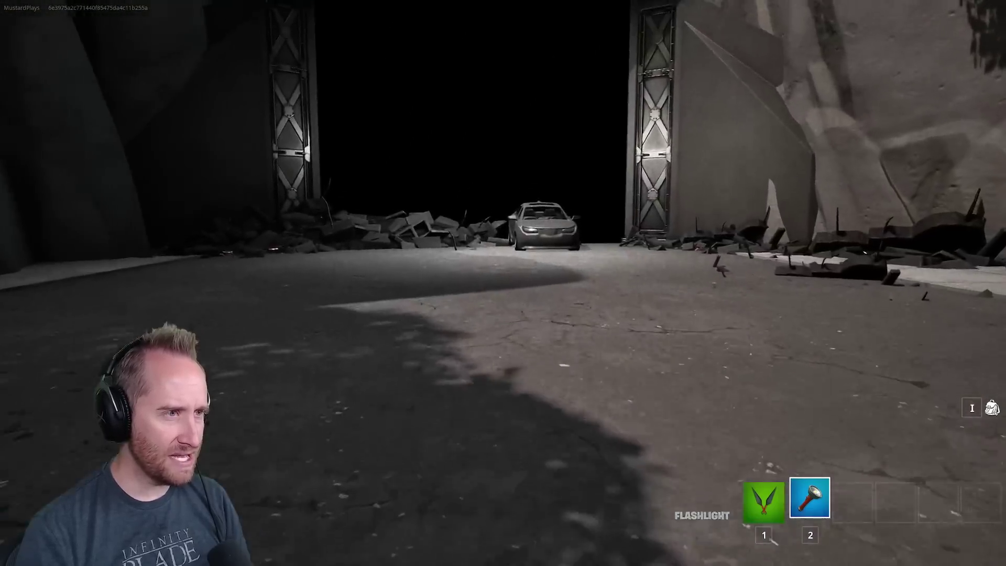
# Get into the parked car and drive up the ruined street toward the clock tower.
pyautogui.press('w')
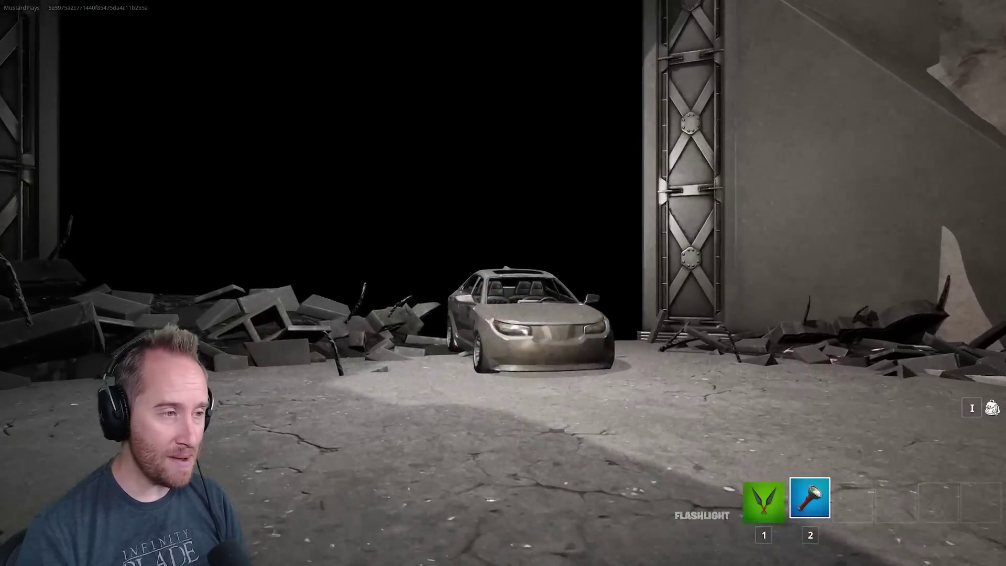
pyautogui.press('w')
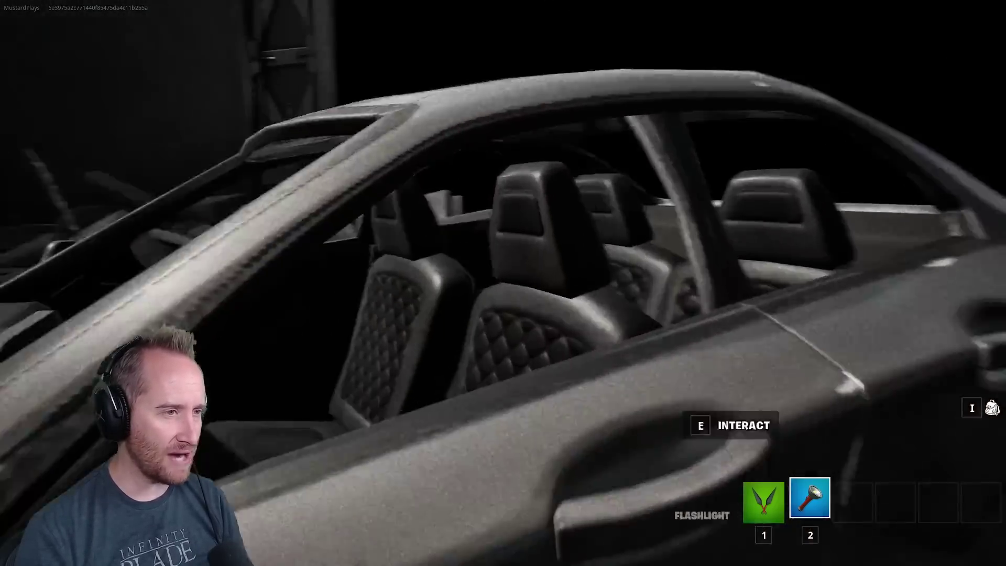
pyautogui.press('e')
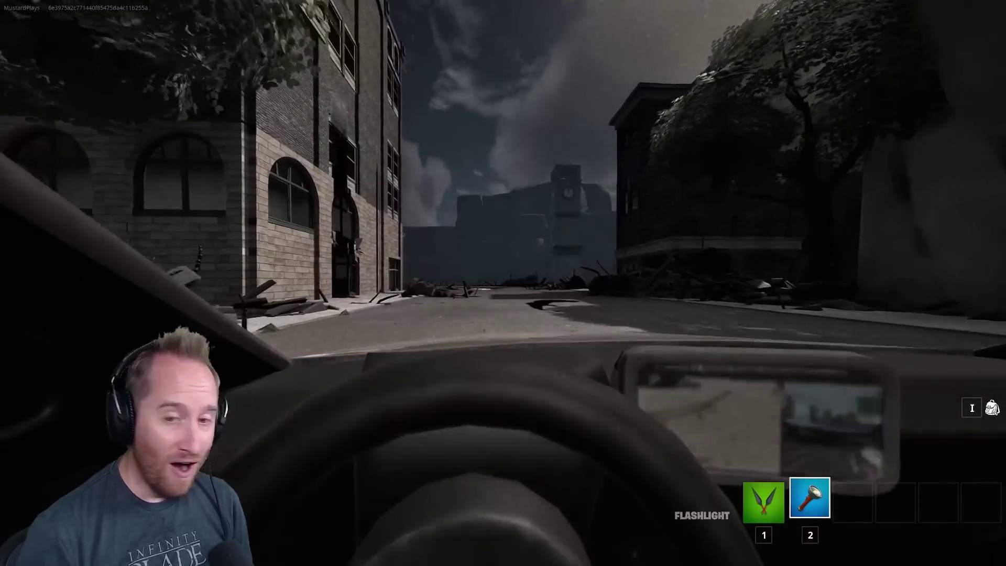
pyautogui.press('w')
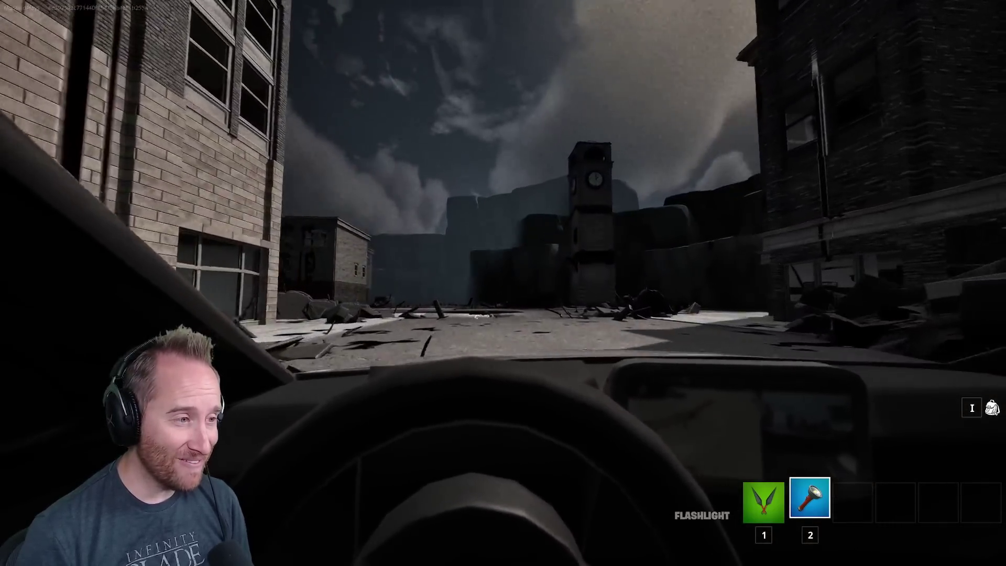
pyautogui.press('w')
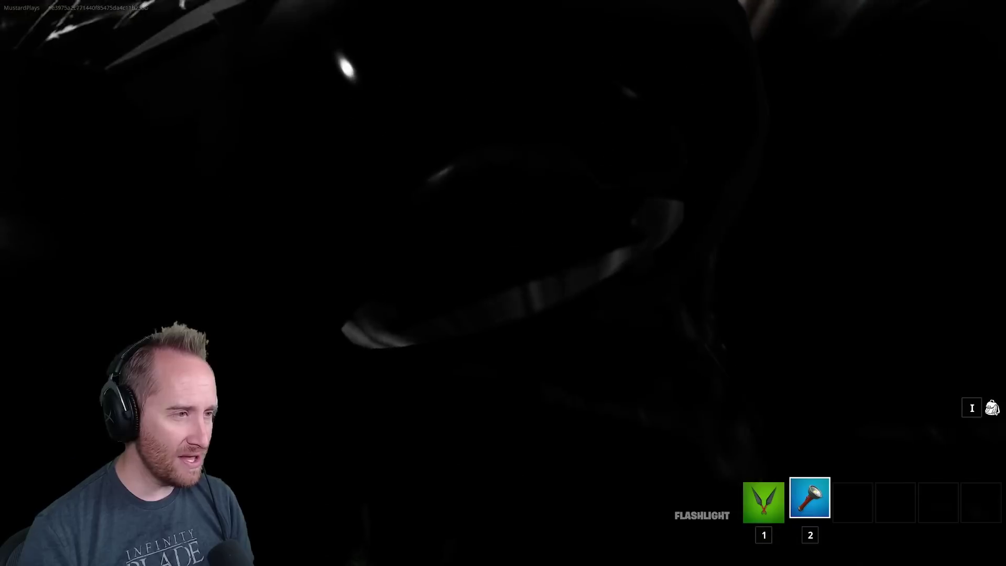
# Tilt the view up over the dashboard to see the yellow-walled backrooms room.
pyautogui.moveTo(503, 393); pyautogui.dragTo(503, 157)
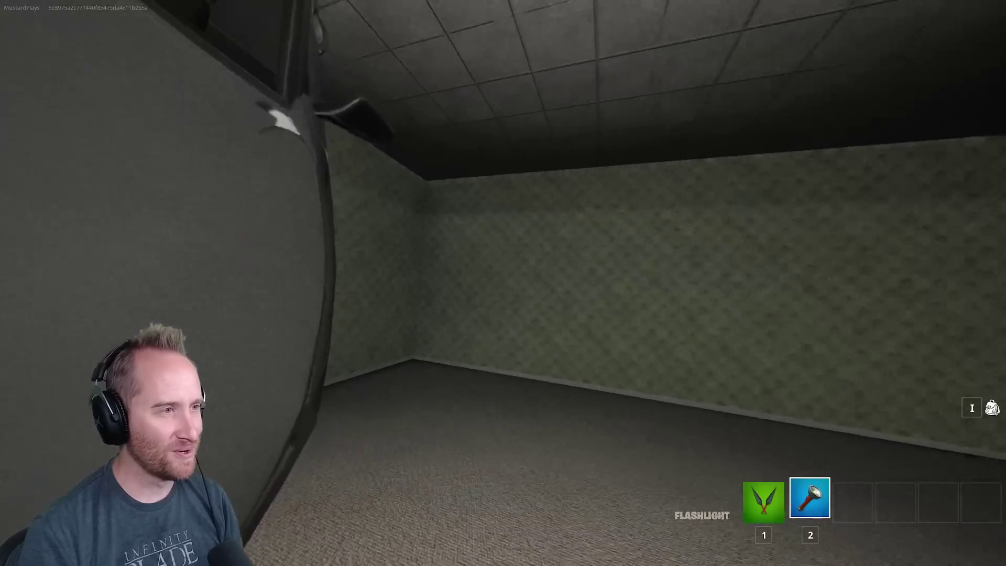
# Switch on the flashlight to light up the backrooms wallpaper.
pyautogui.click(504, 283)
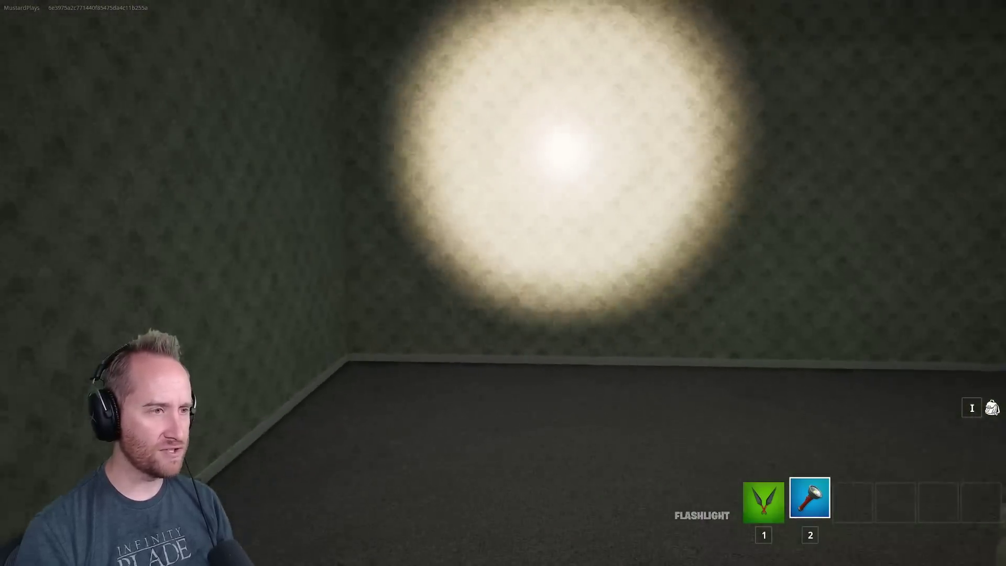
# Pick up the key and walk on through the backrooms corridors.
pyautogui.press('e')
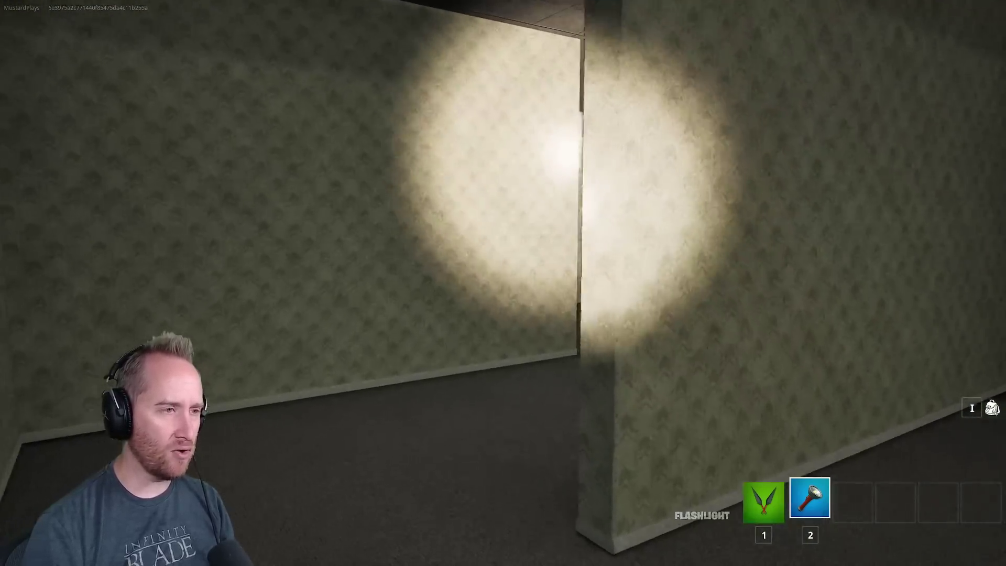
pyautogui.press('w')
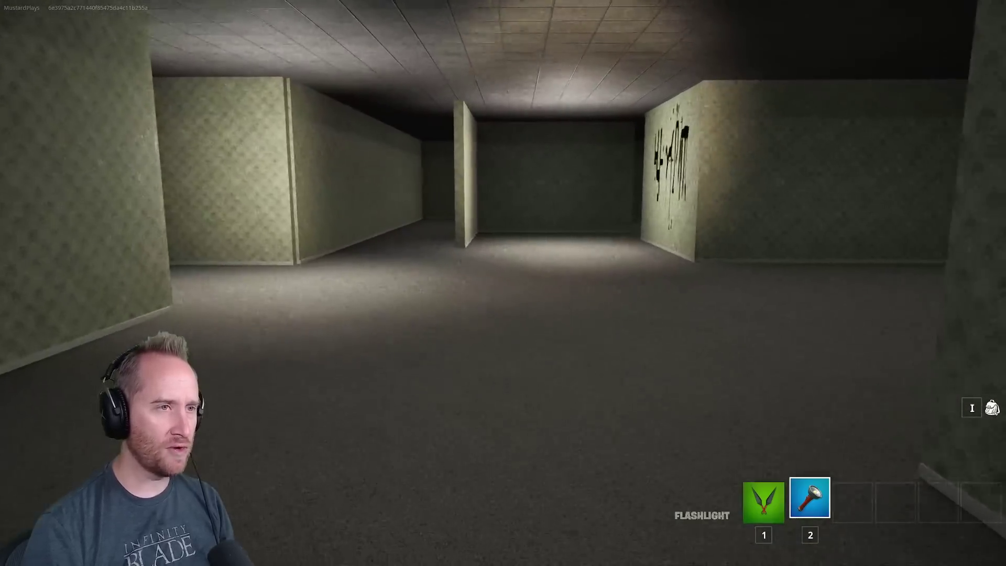
pyautogui.press('w')
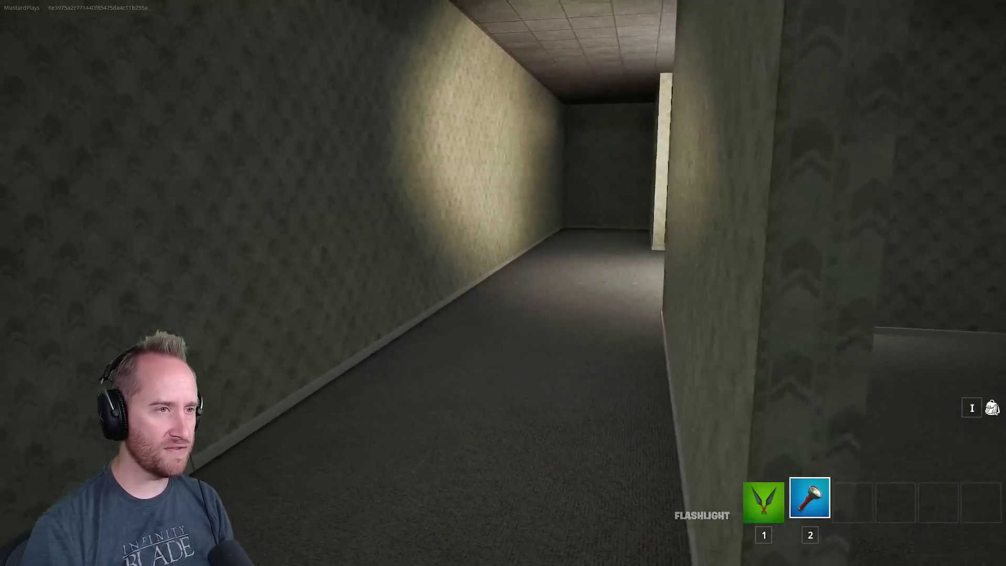
# Explore the wallpapered rooms to the hallway with the red car in the wall.
pyautogui.press('w')
pyautogui.press('w')
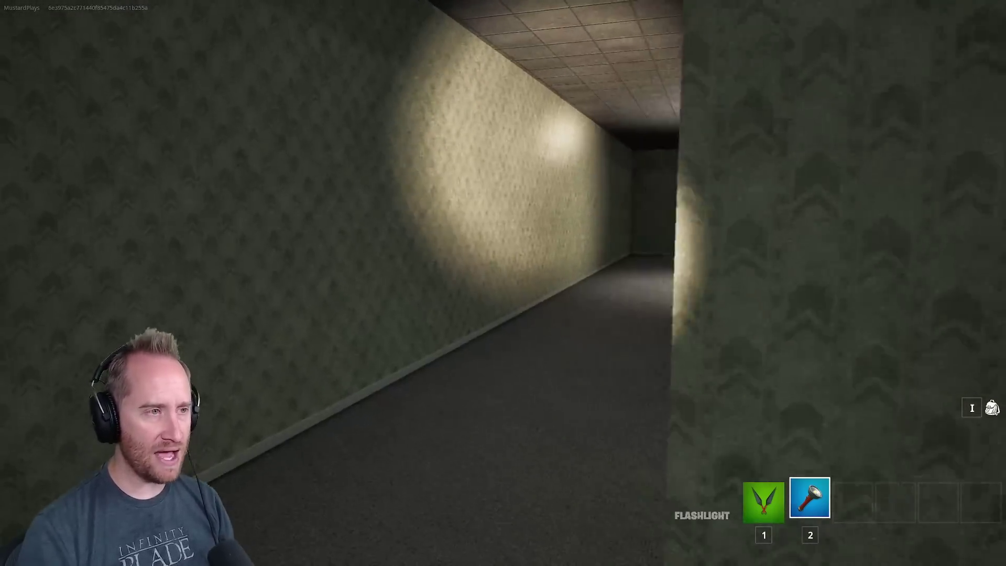
pyautogui.press('w')
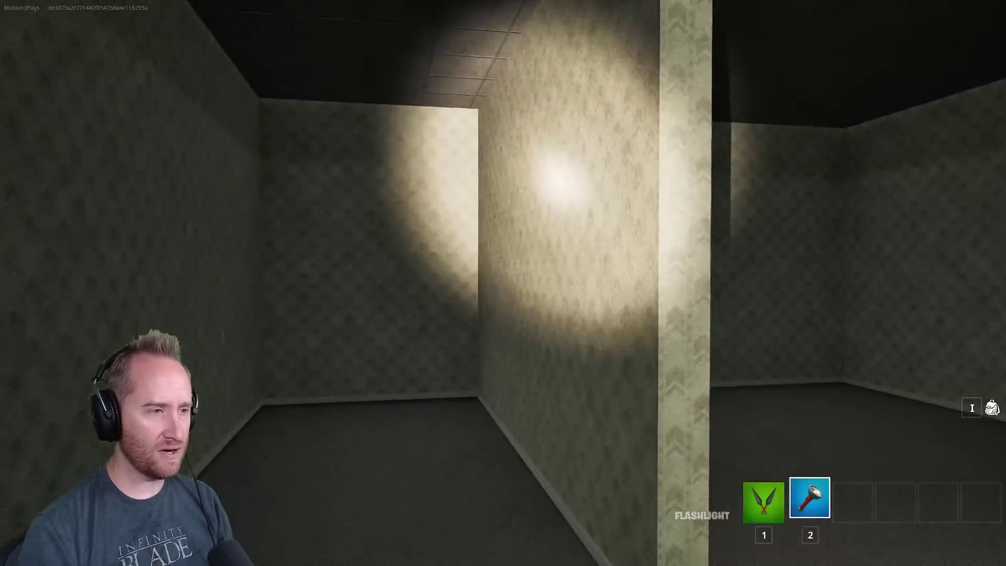
pyautogui.press('w')
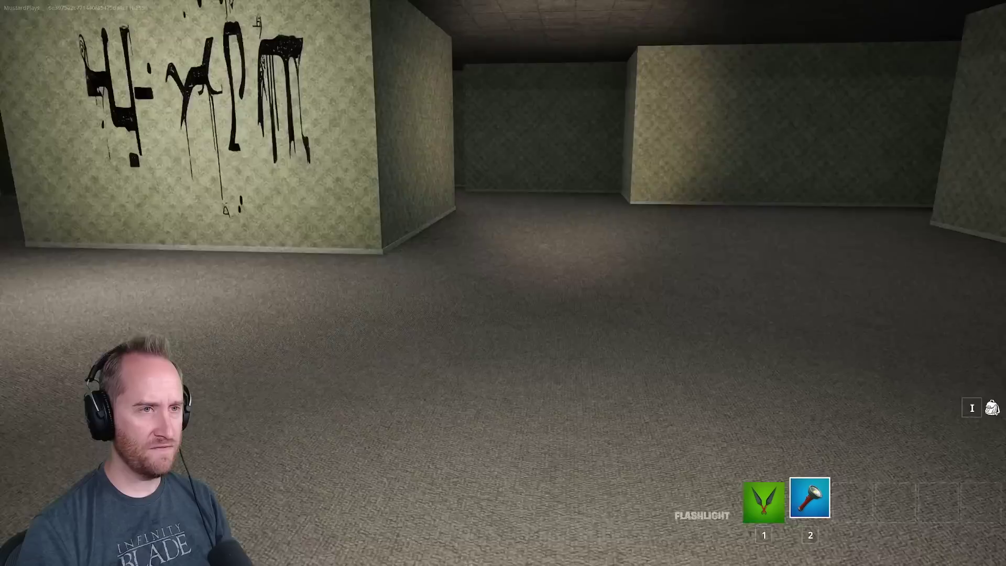
pyautogui.press('w')
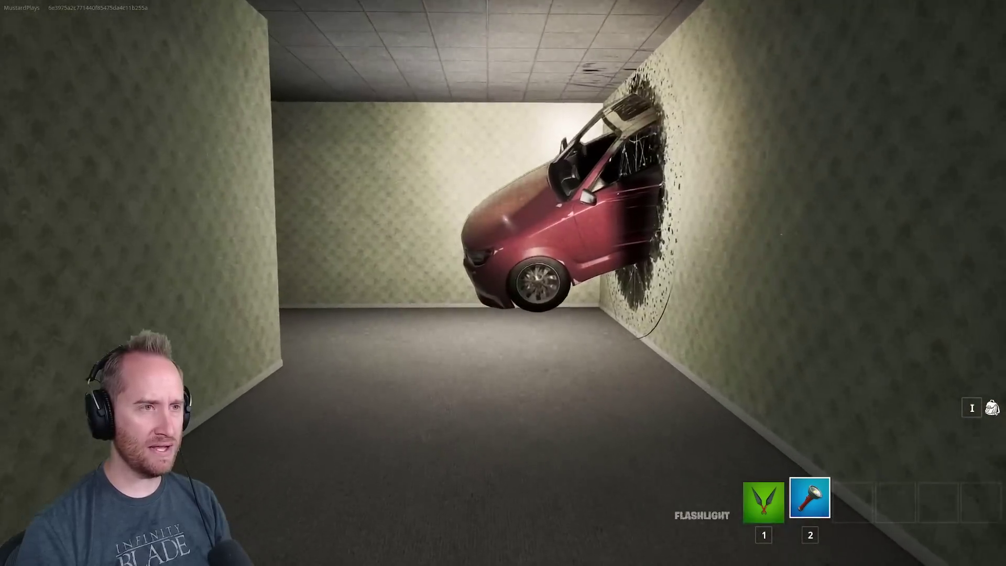
# Walk past the embedded car and down the long, dim left hallway.
pyautogui.press('w')
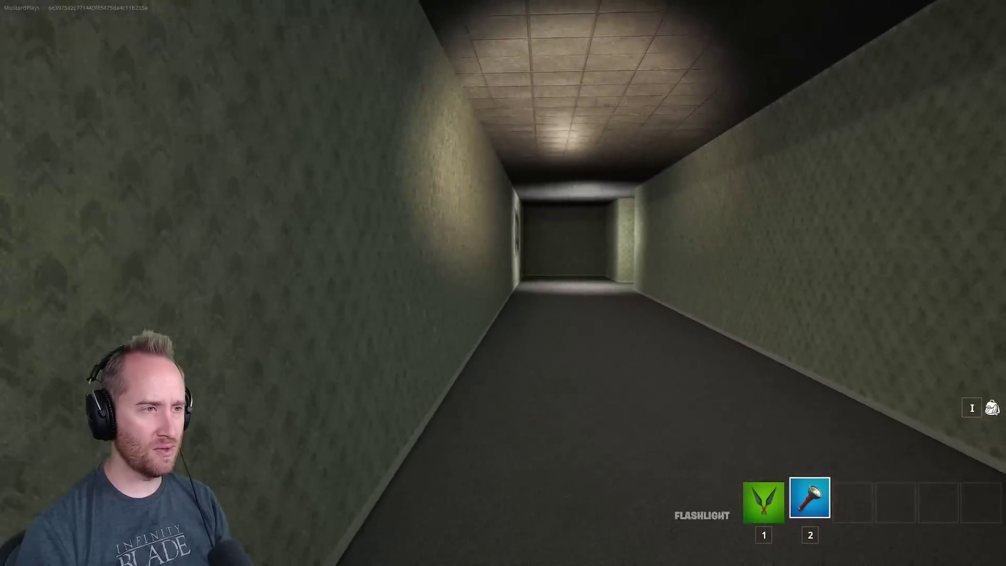
pyautogui.press('w')
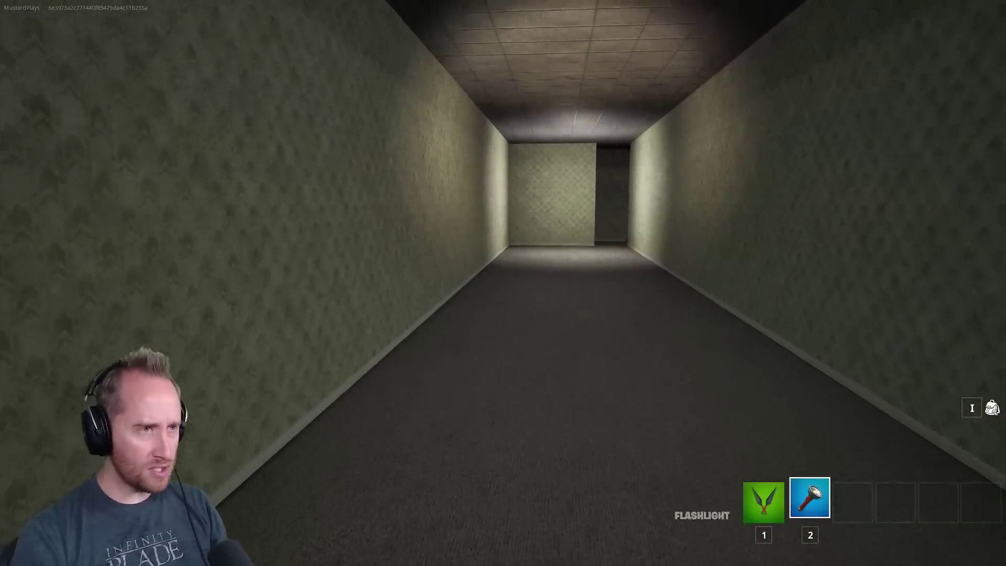